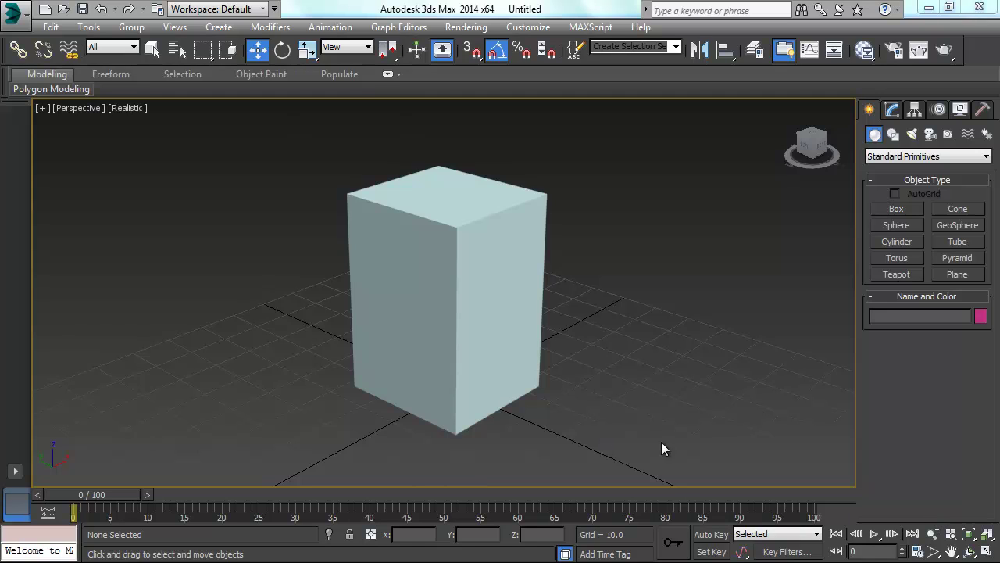
click(411, 307)
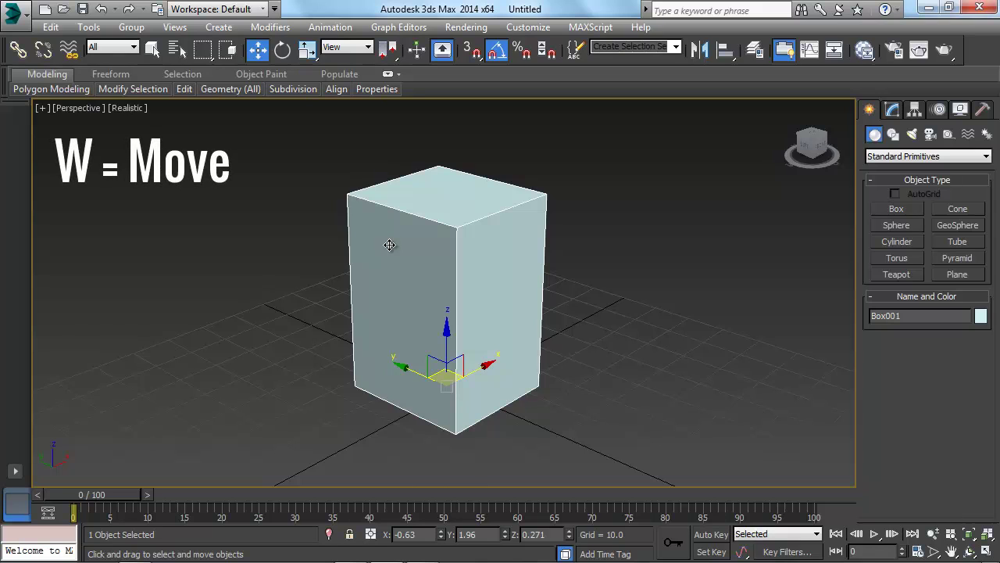
key(e)
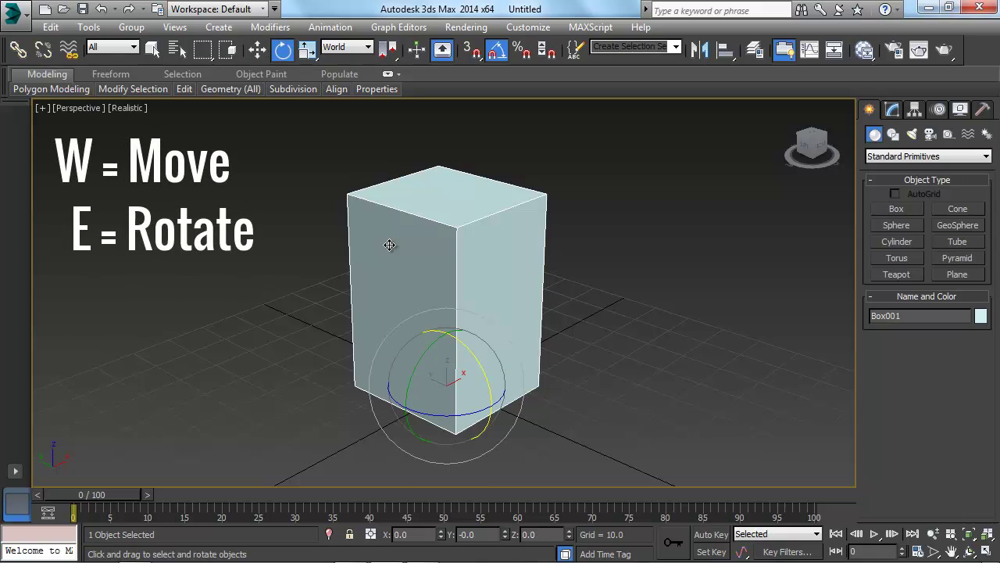
key(r)
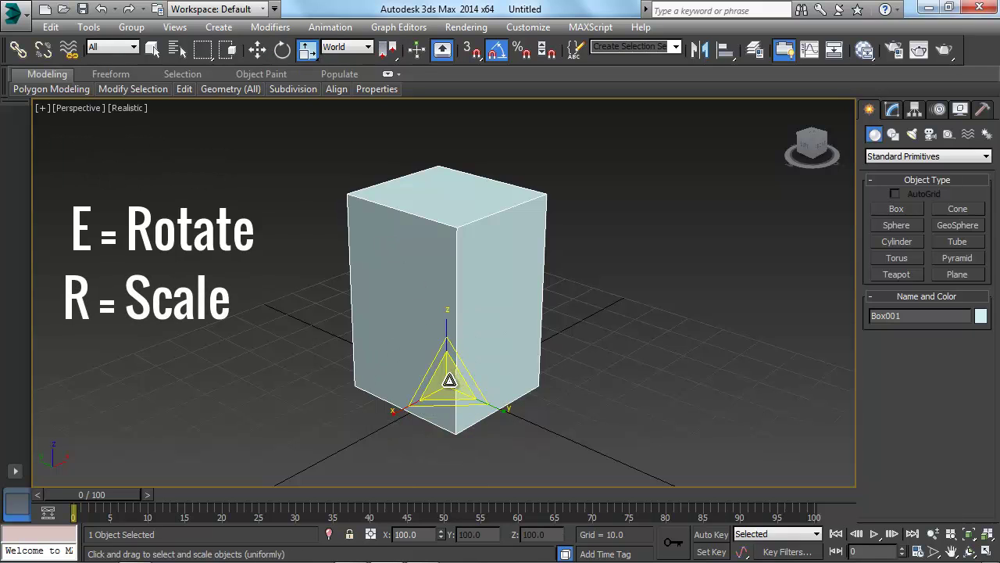
click(259, 53)
key(e)
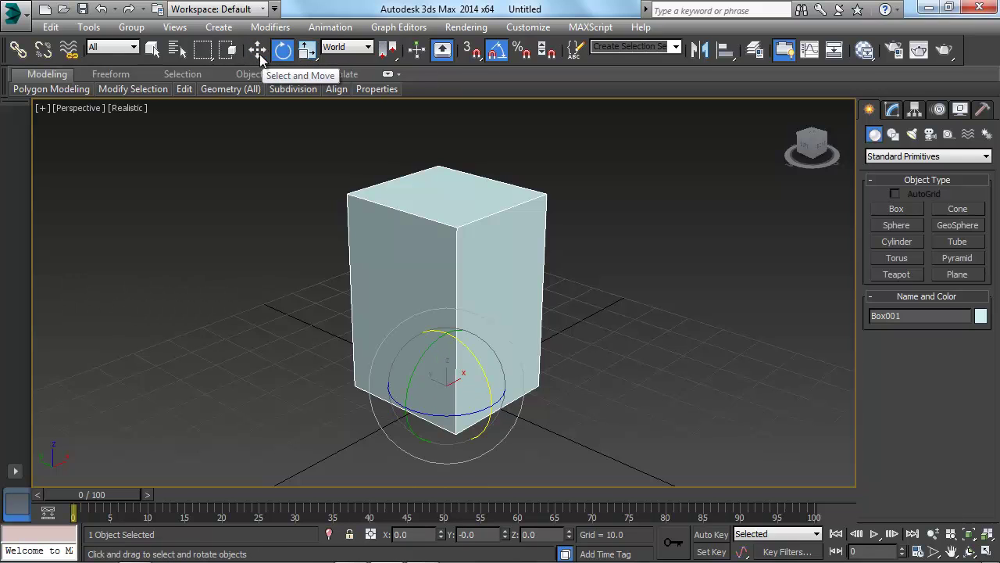
key(r)
key(w)
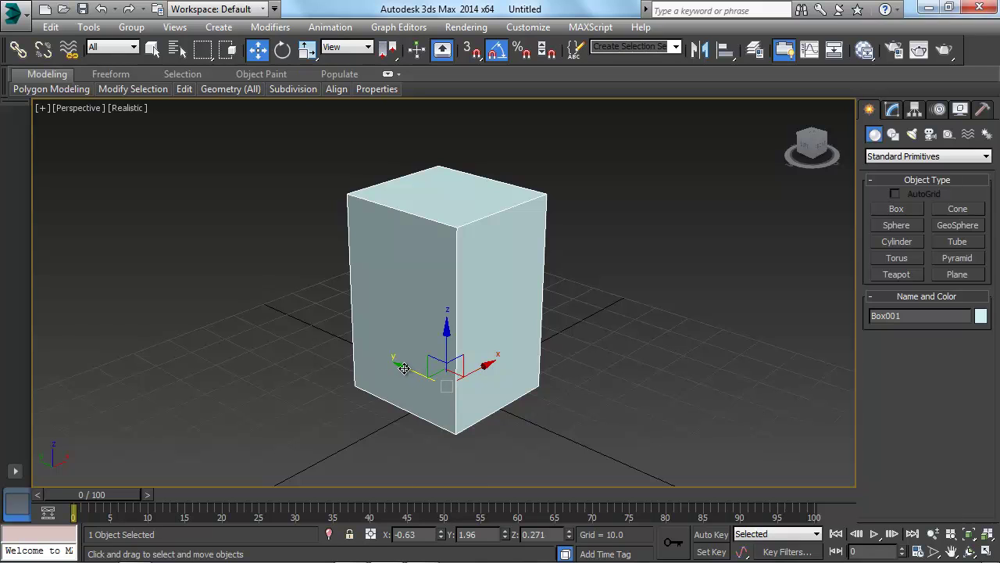
mouse_move(404, 368)
mouse_down()
mouse_move(338, 340)
mouse_move(433, 351)
mouse_move(350, 346)
mouse_move(399, 365)
mouse_up()
drag(447, 331, 473, 387)
right_click(472, 387)
mouse_move(487, 364)
mouse_down()
mouse_move(539, 356)
mouse_move(469, 367)
mouse_move(489, 373)
mouse_up()
right_click(489, 374)
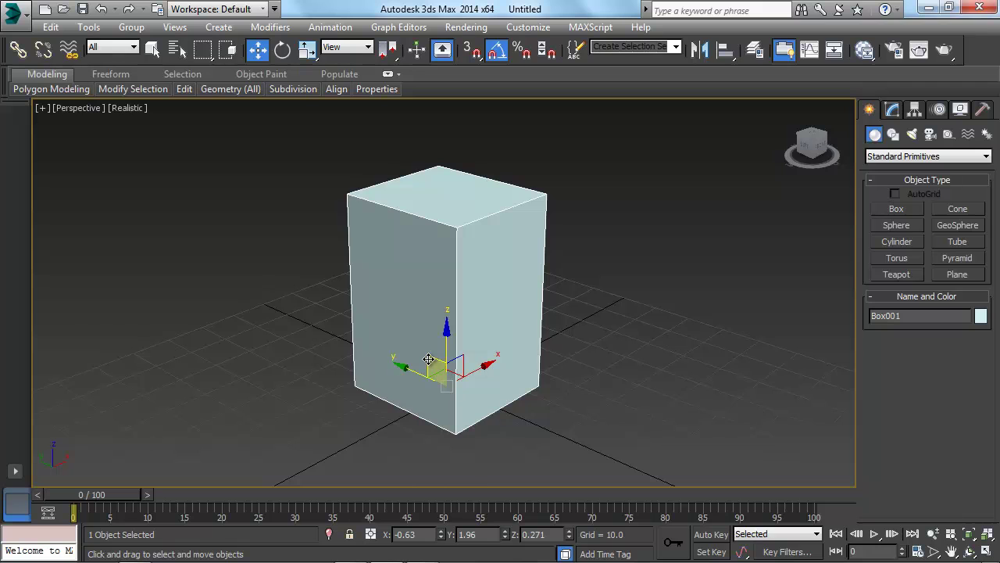
drag(429, 359, 408, 383)
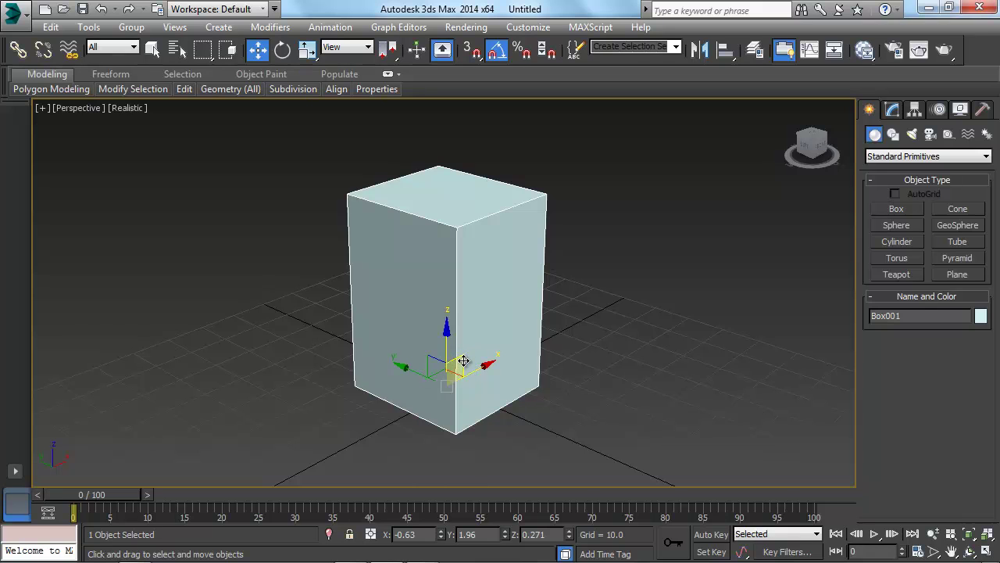
drag(463, 360, 484, 378)
right_click(484, 377)
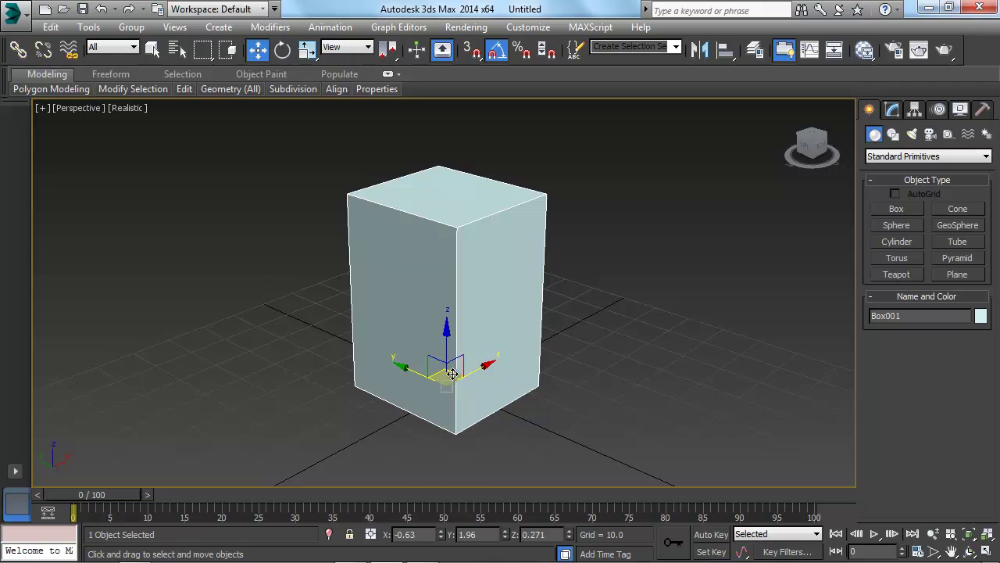
drag(453, 374, 436, 402)
right_click(436, 402)
mouse_move(446, 387)
mouse_down()
mouse_move(467, 471)
mouse_move(459, 332)
mouse_move(372, 431)
mouse_move(462, 443)
mouse_move(528, 397)
mouse_move(385, 413)
mouse_move(446, 330)
mouse_move(489, 417)
mouse_move(471, 372)
mouse_move(444, 384)
mouse_up()
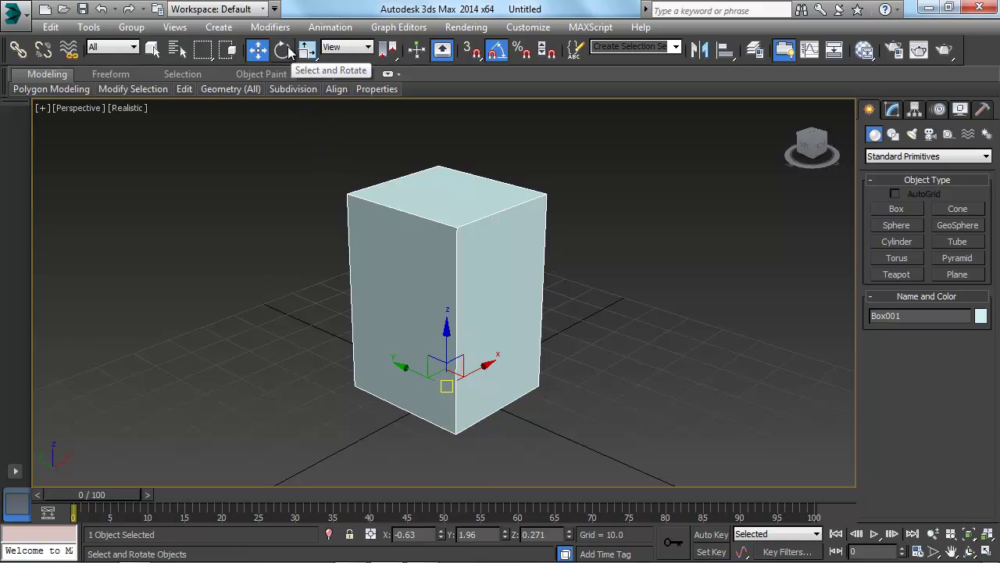
Test spinning and tumbling the box with the rotate gizmo, cancelling so it stays upright at 0° rotation
click(284, 50)
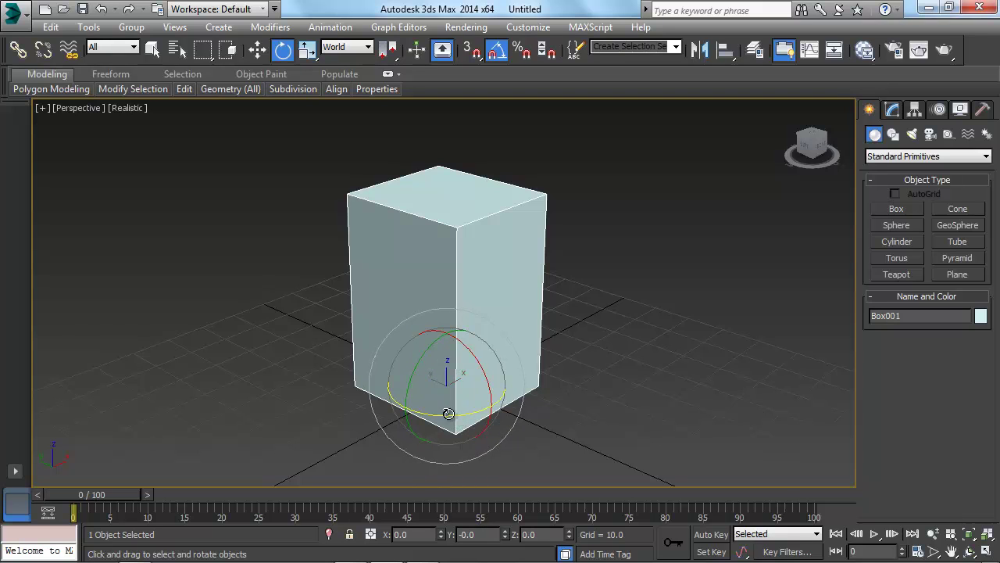
drag(414, 369, 467, 364)
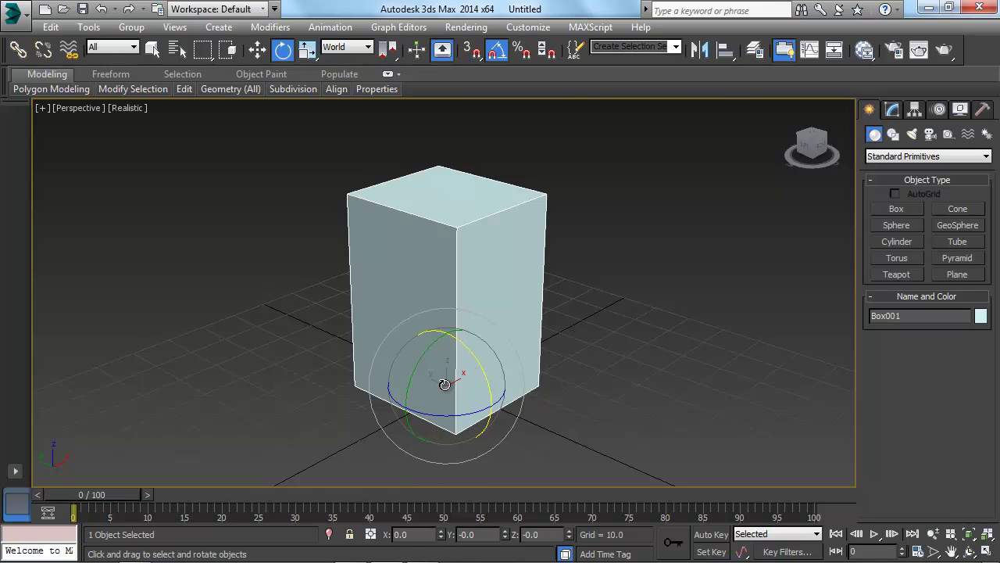
mouse_move(444, 381)
mouse_down()
mouse_move(430, 378)
mouse_move(454, 368)
mouse_move(476, 379)
mouse_move(446, 368)
mouse_move(407, 404)
mouse_move(425, 345)
mouse_move(509, 335)
mouse_move(424, 402)
mouse_move(415, 390)
mouse_move(534, 364)
mouse_move(449, 351)
mouse_move(495, 304)
mouse_move(477, 391)
mouse_move(417, 401)
mouse_move(464, 403)
mouse_move(462, 345)
mouse_up()
right_click(462, 346)
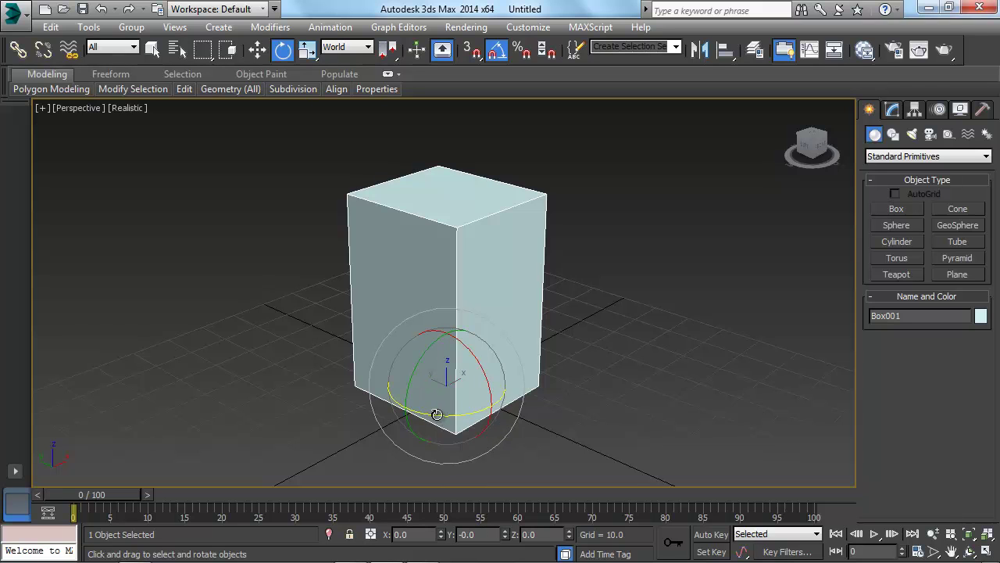
mouse_move(437, 415)
mouse_down()
mouse_move(469, 410)
mouse_move(407, 411)
mouse_move(453, 411)
mouse_move(414, 407)
mouse_move(427, 402)
mouse_up()
click(497, 52)
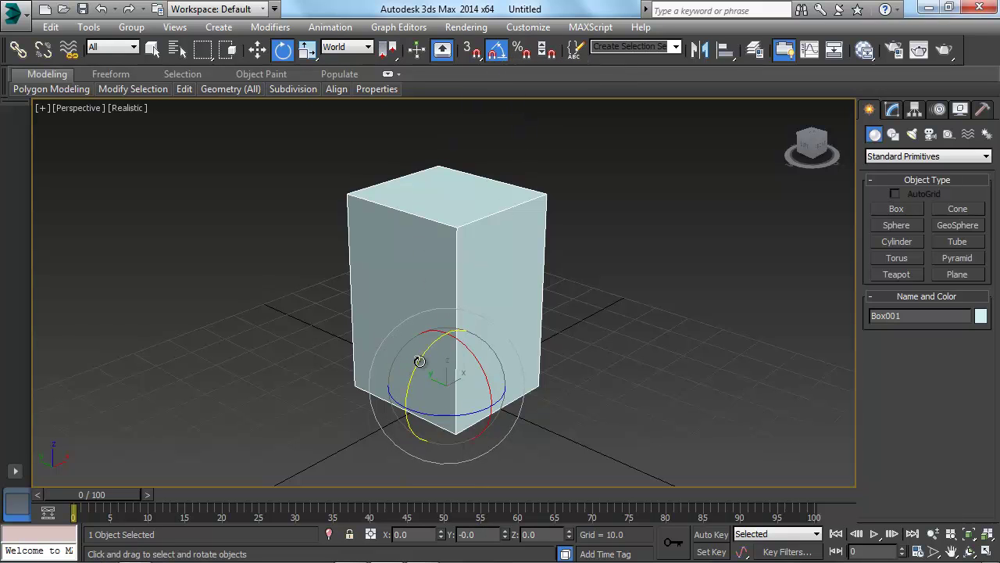
mouse_move(420, 360)
mouse_down()
mouse_move(409, 373)
mouse_move(420, 361)
mouse_up()
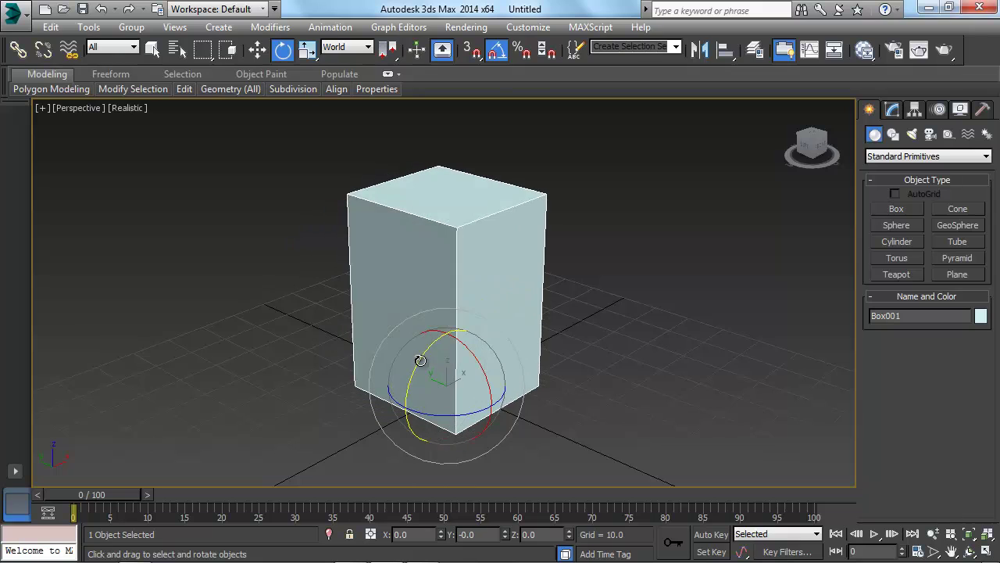
click(497, 50)
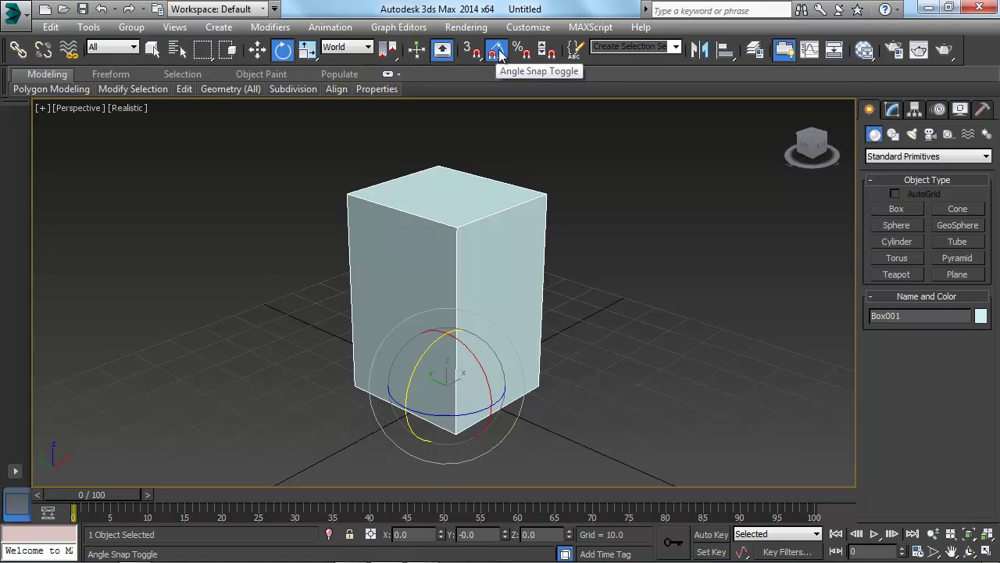
drag(419, 361, 418, 338)
right_click(418, 338)
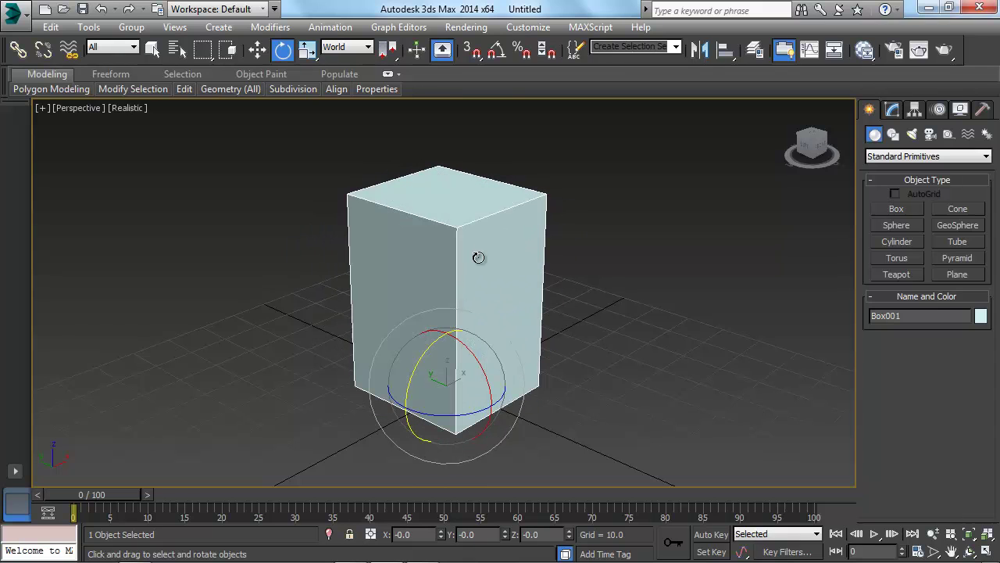
click(497, 58)
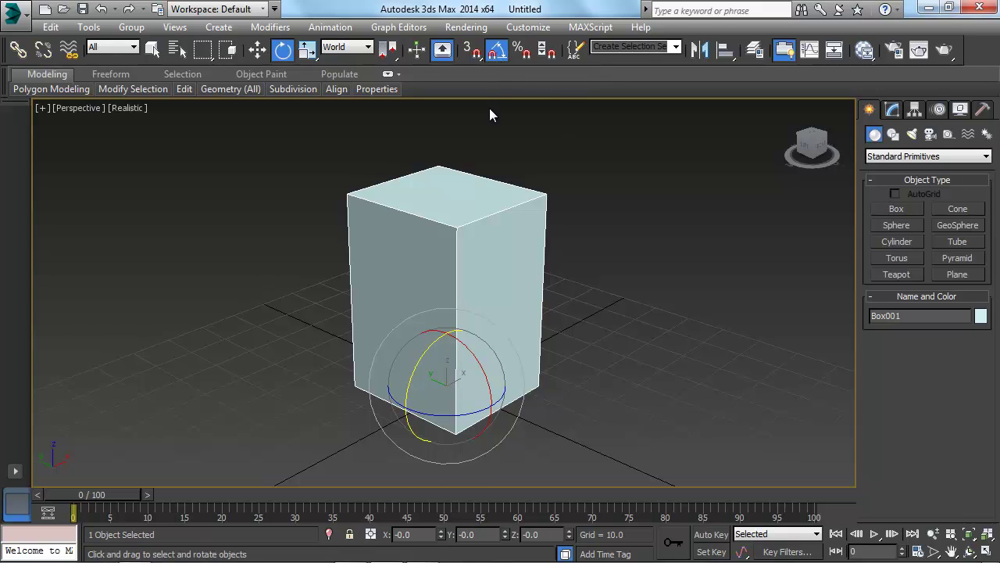
mouse_move(413, 376)
mouse_down()
mouse_move(430, 353)
mouse_move(415, 381)
mouse_up()
click(503, 55)
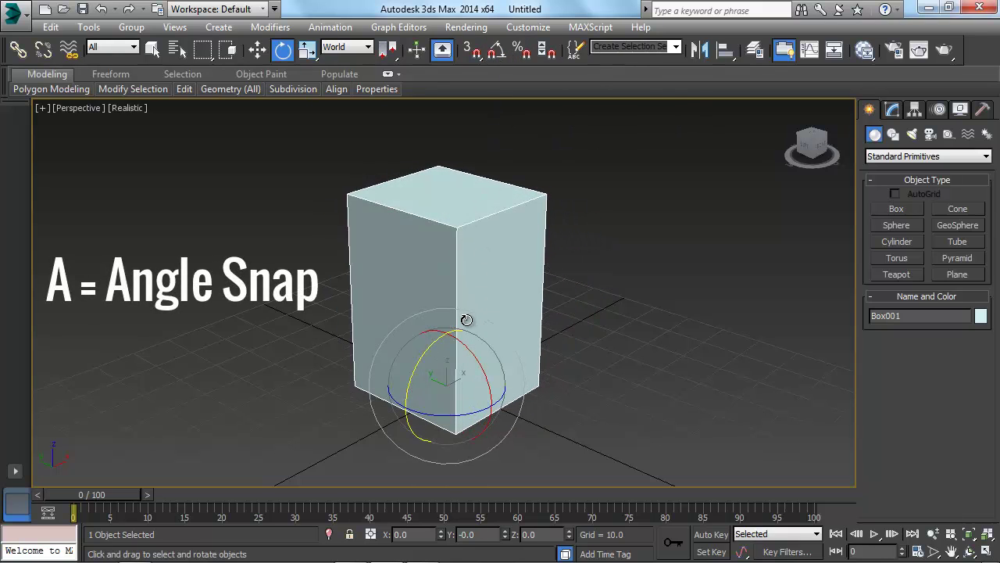
key(a)
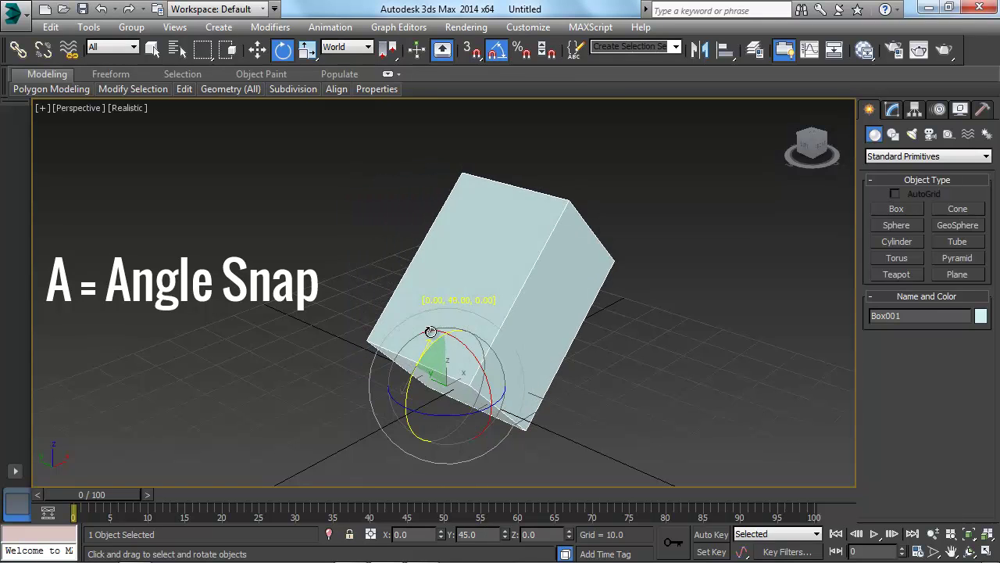
drag(431, 331, 424, 370)
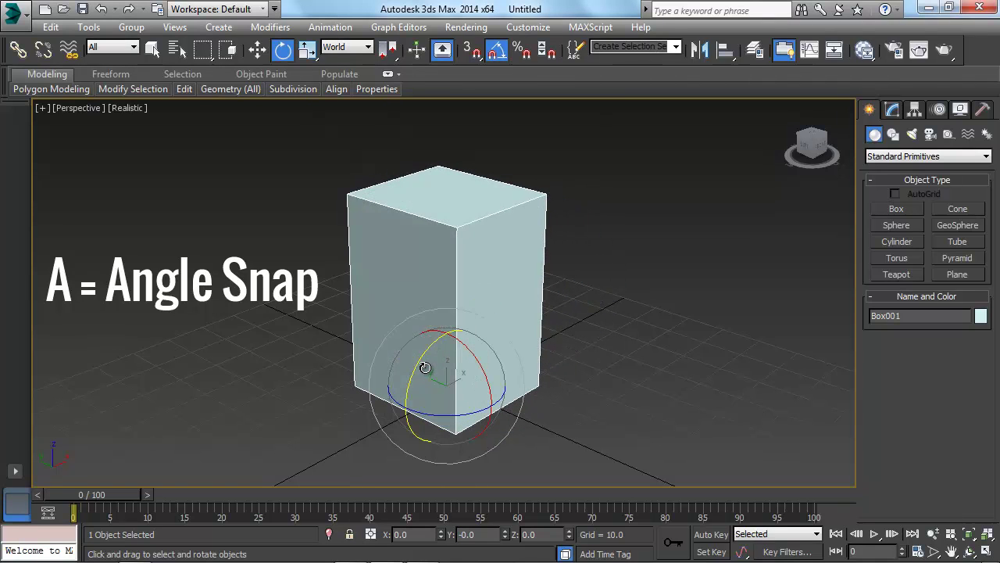
key(a)
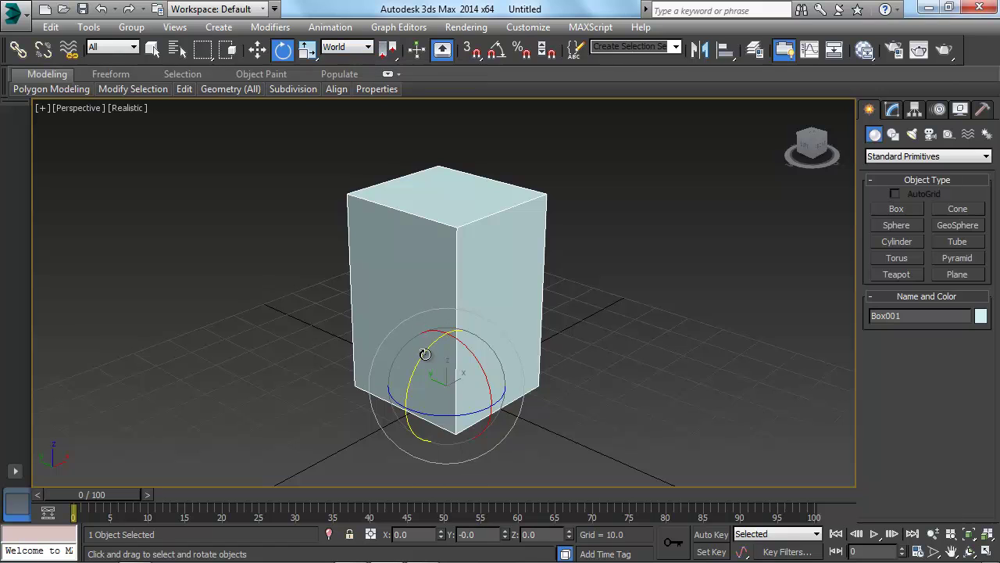
Tilt the box about its Y axis, undoing unsnapped rotations and turning Angle Snap back on
drag(424, 356, 396, 421)
key(ctrl+z)
key(a)
key(ctrl+z)
key(ctrl+z)
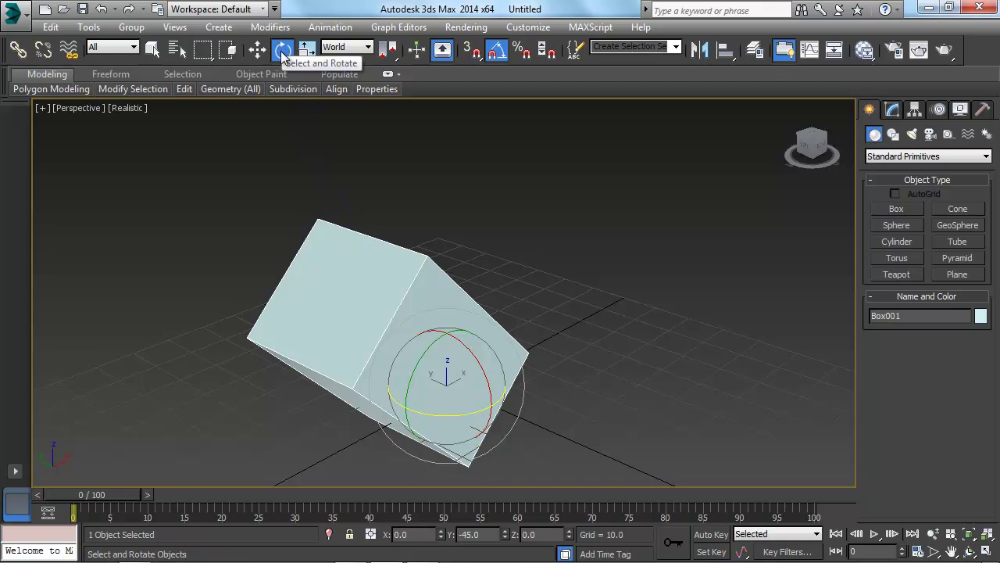
Set the reference coordinate system to Local and tilt the box 50° about its X axis
click(362, 49)
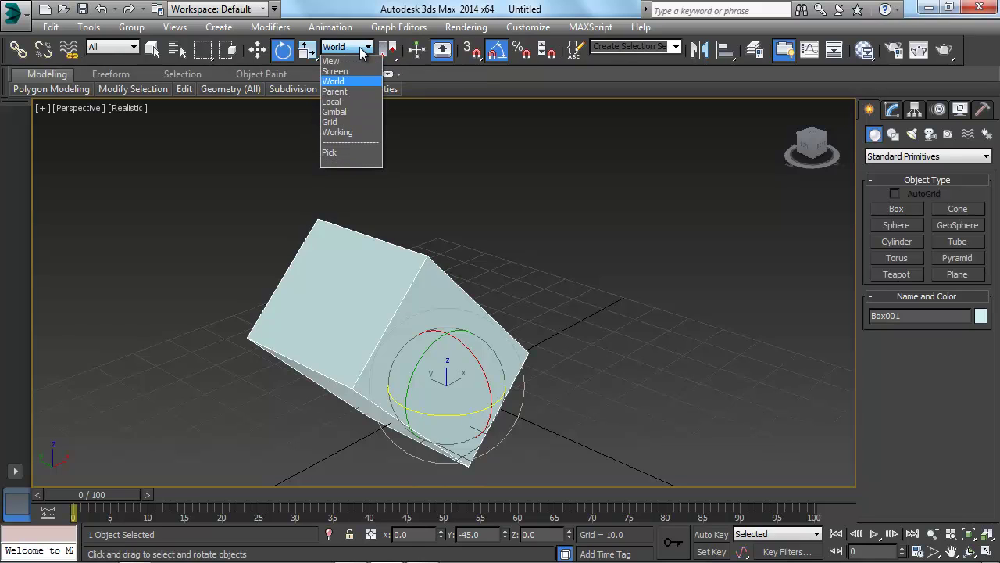
click(356, 102)
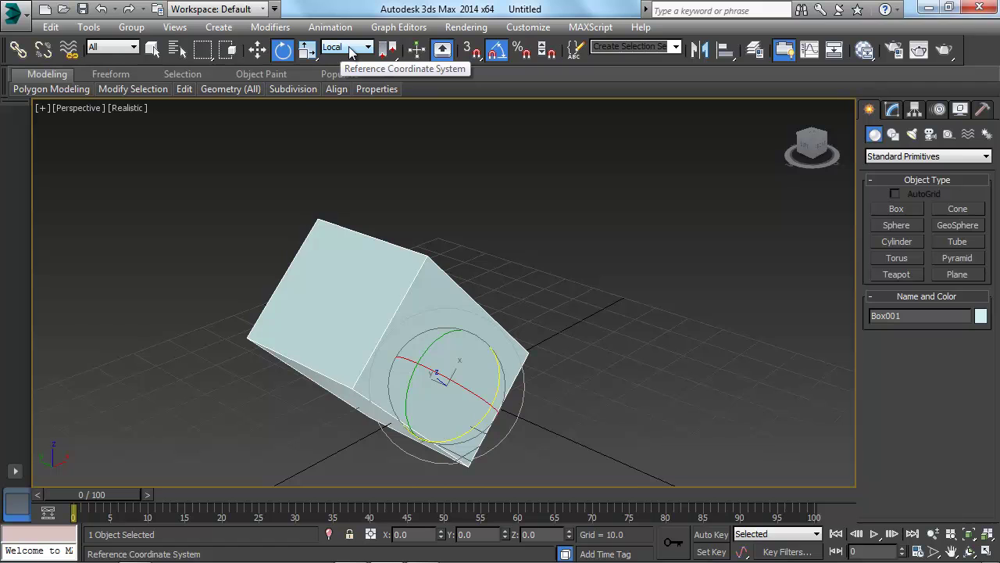
drag(462, 382, 439, 385)
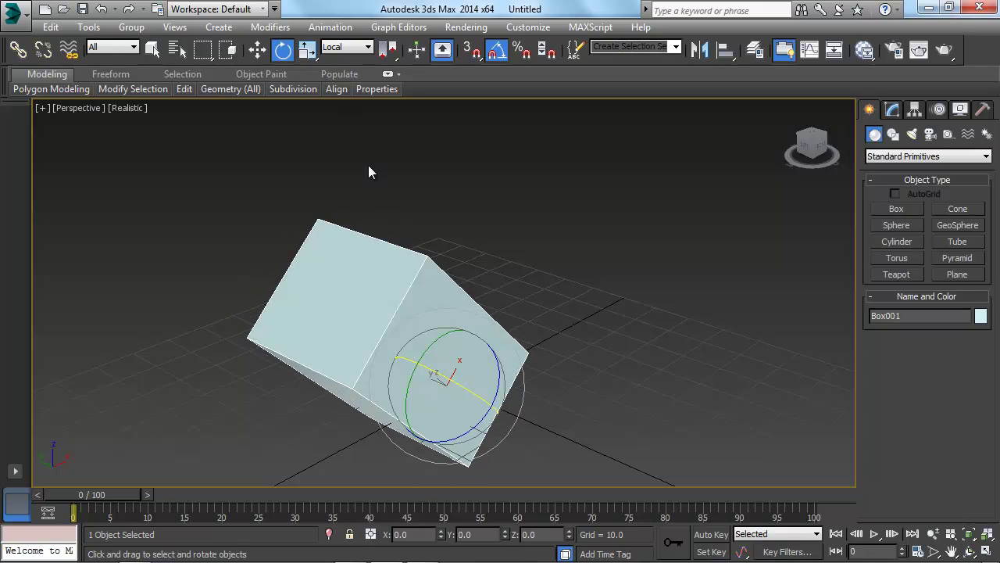
Switch the reference coordinate system to World, try Screen, then return to World
click(346, 47)
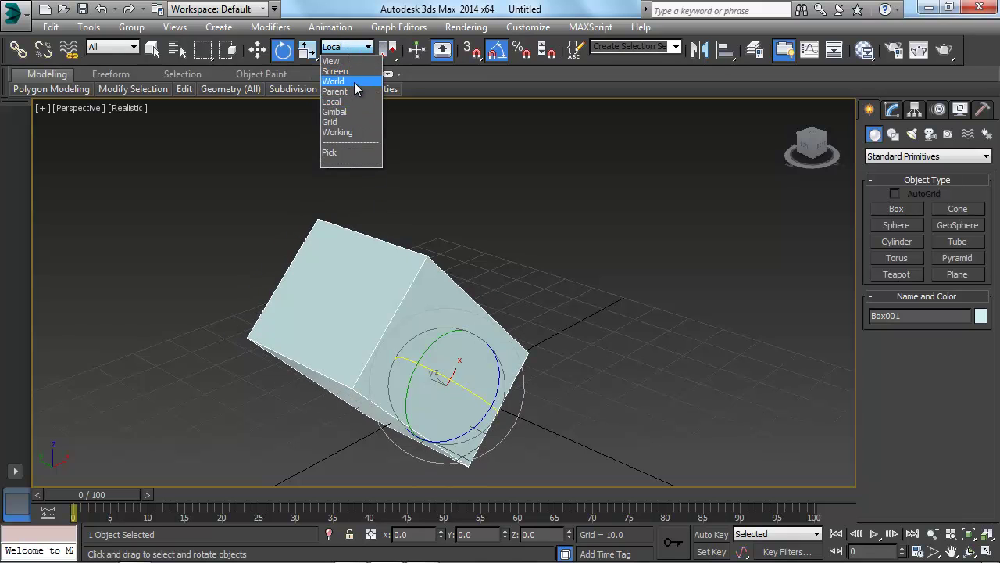
click(354, 82)
click(347, 47)
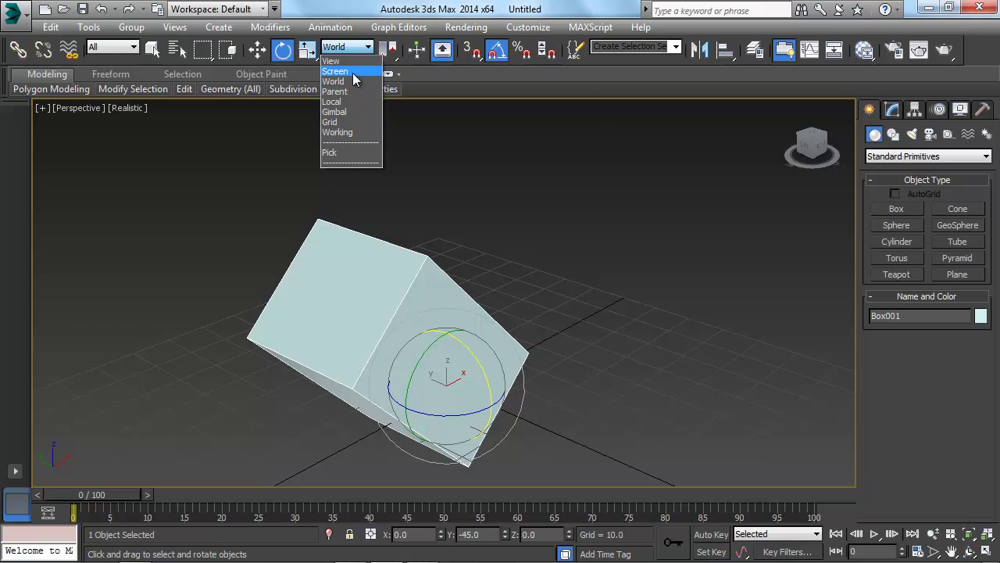
click(352, 72)
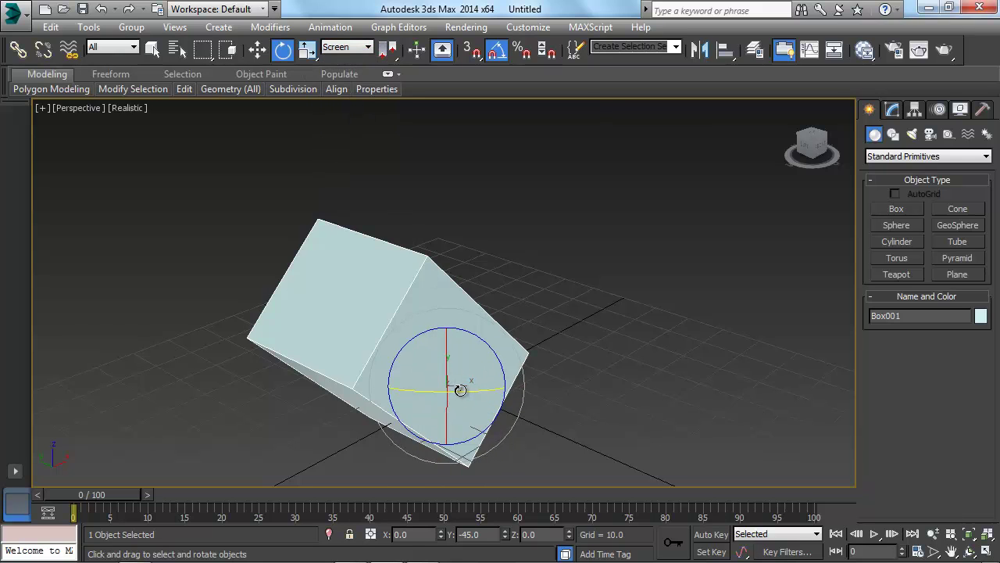
click(346, 47)
click(354, 81)
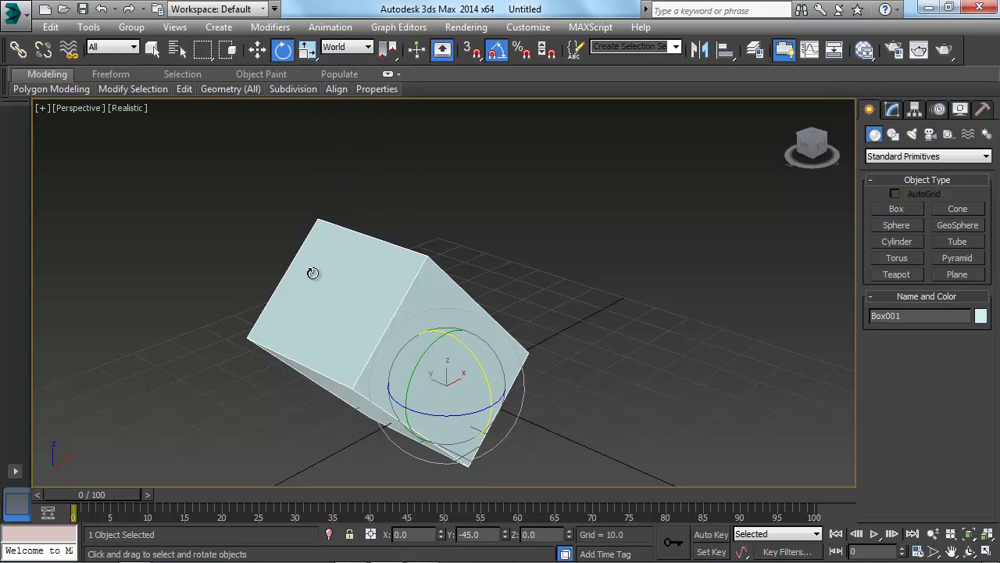
Undo the rotation, then test scaling the box uniformly, in X and Y, and along its axes
key(r)
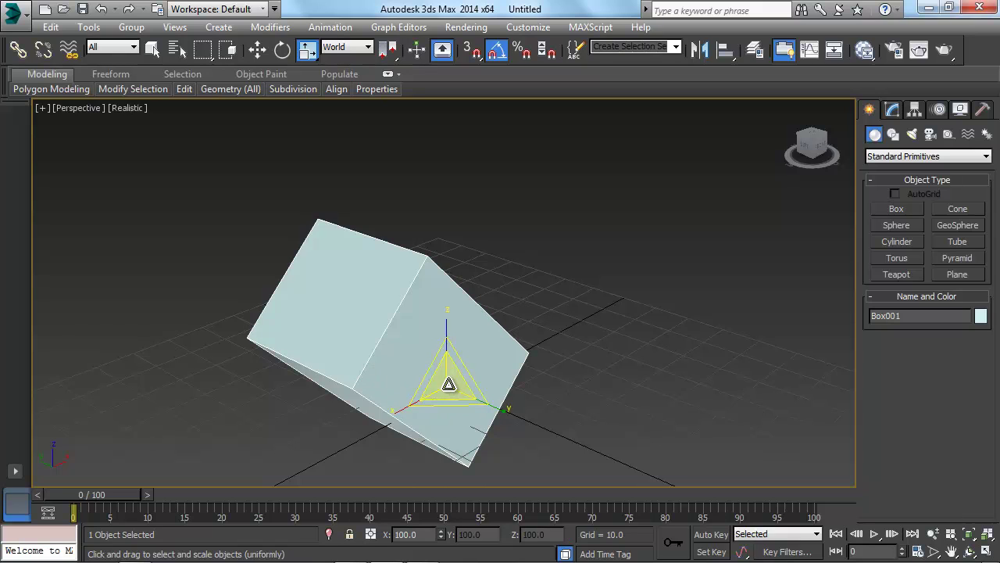
key(ctrl+z)
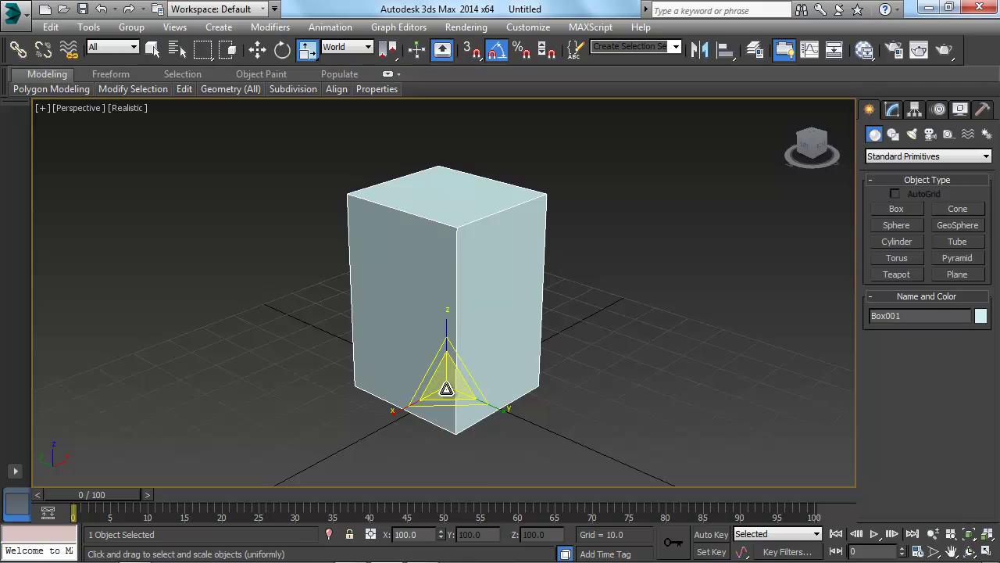
drag(447, 383, 426, 364)
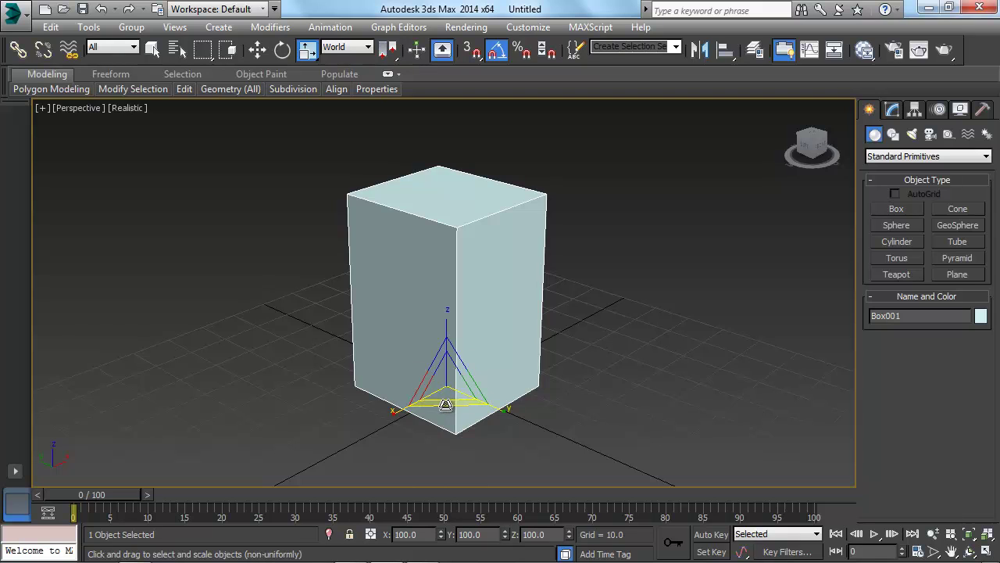
drag(450, 403, 465, 369)
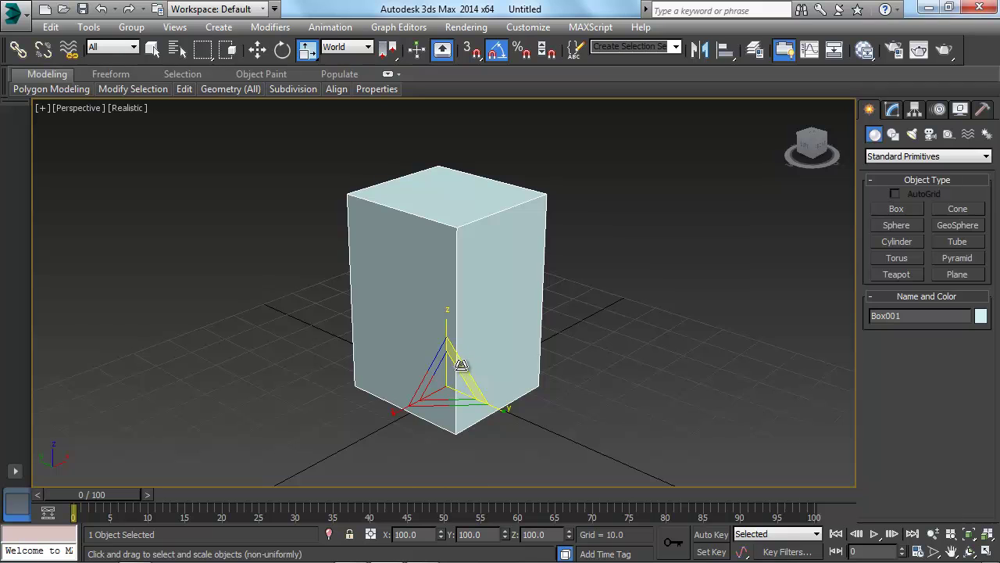
mouse_move(463, 367)
mouse_down()
mouse_move(406, 395)
mouse_move(472, 364)
mouse_move(401, 404)
mouse_move(473, 376)
mouse_up()
Rotate the box -35° about its Y axis
key(e)
key(r)
key(e)
drag(423, 361, 405, 375)
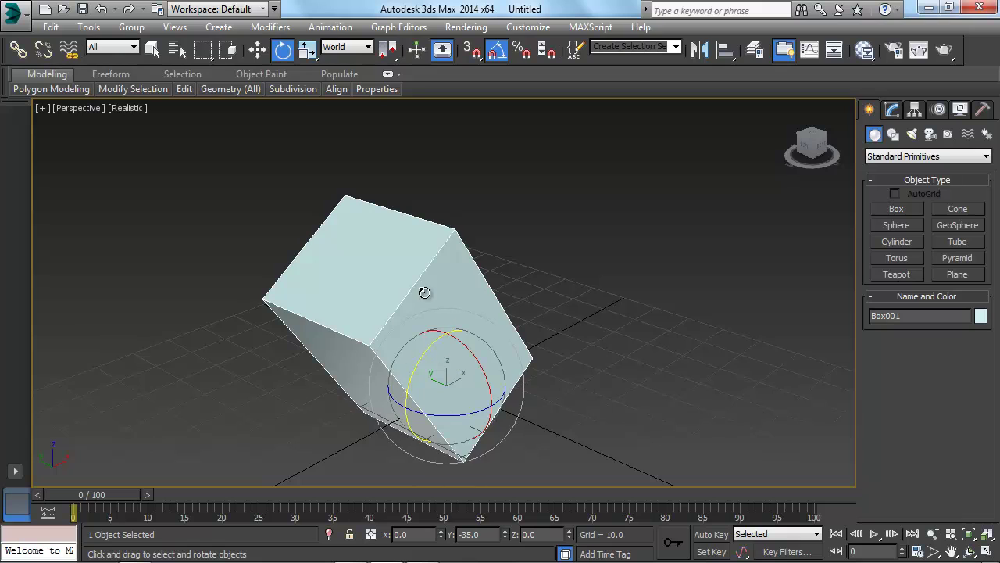
Lengthen the box along its Local Z axis, then set the scale axes back to World
key(r)
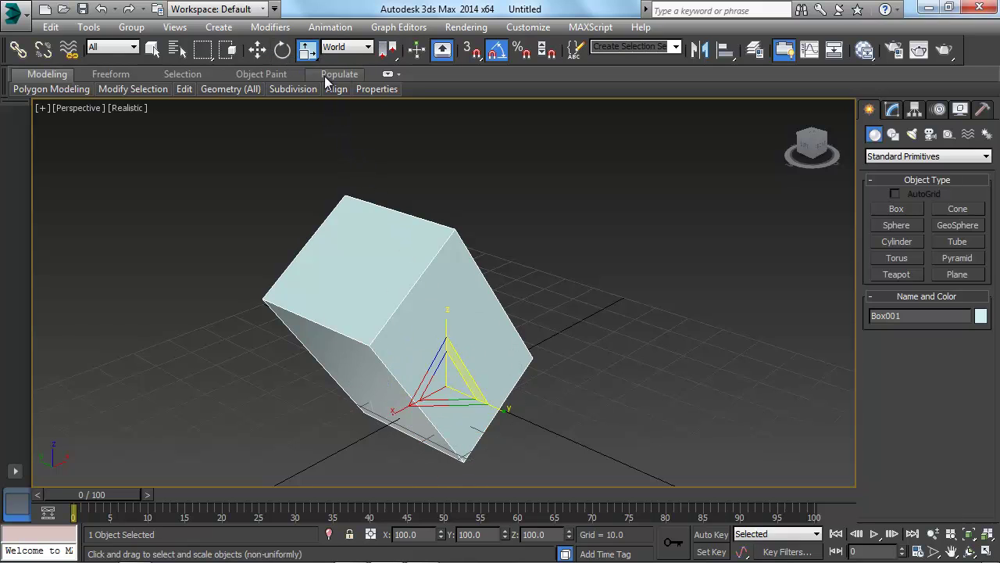
click(356, 49)
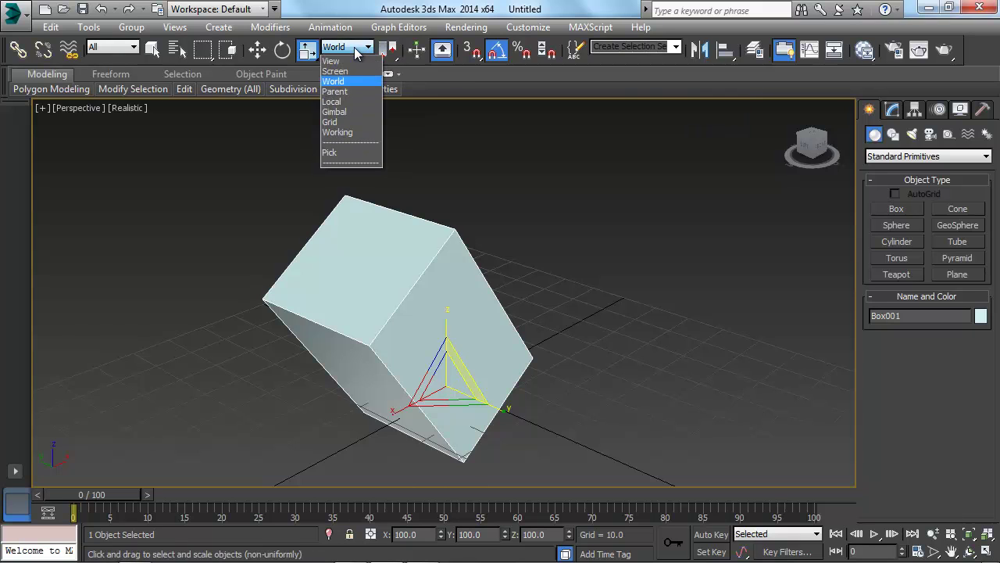
click(351, 101)
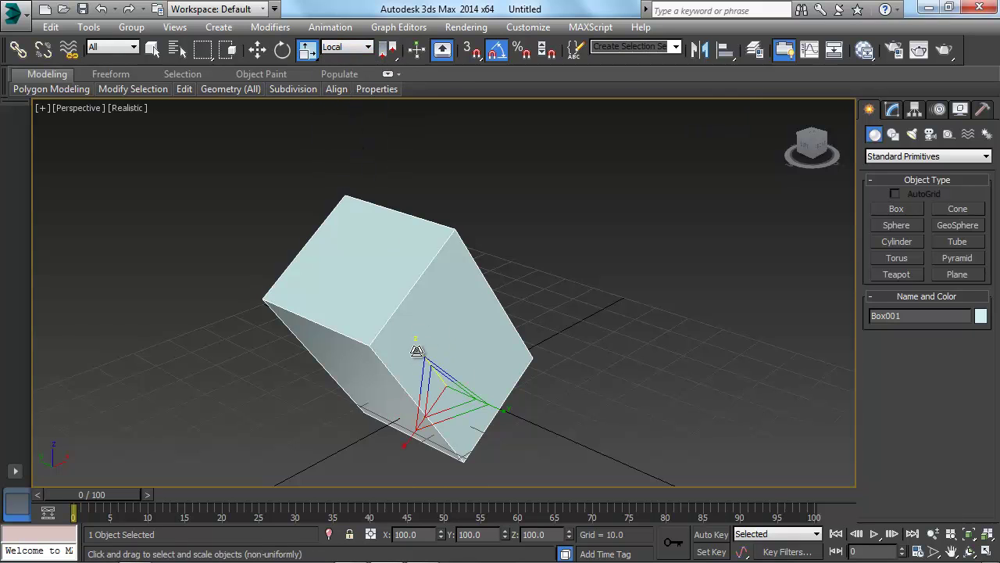
drag(415, 351, 395, 336)
click(353, 54)
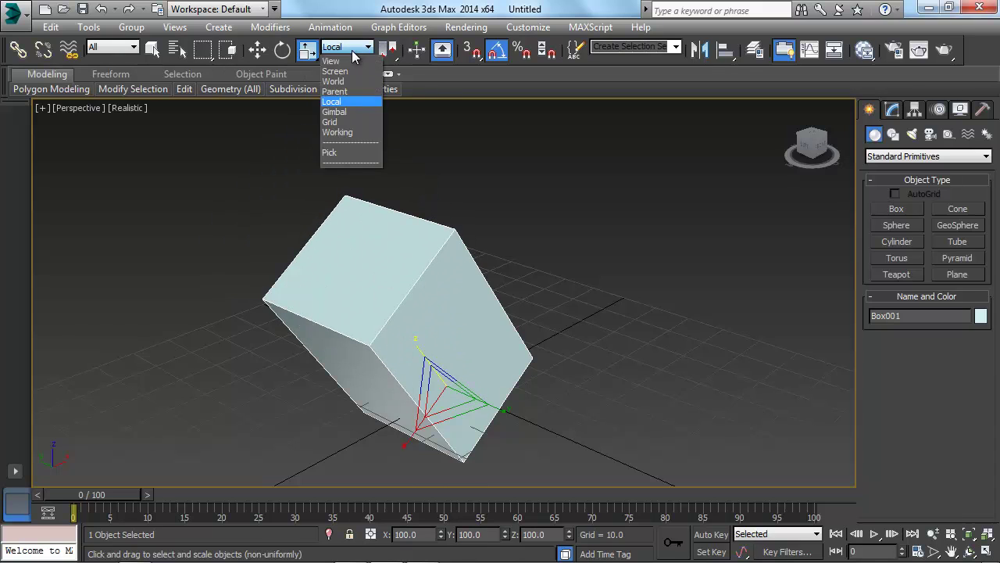
click(354, 81)
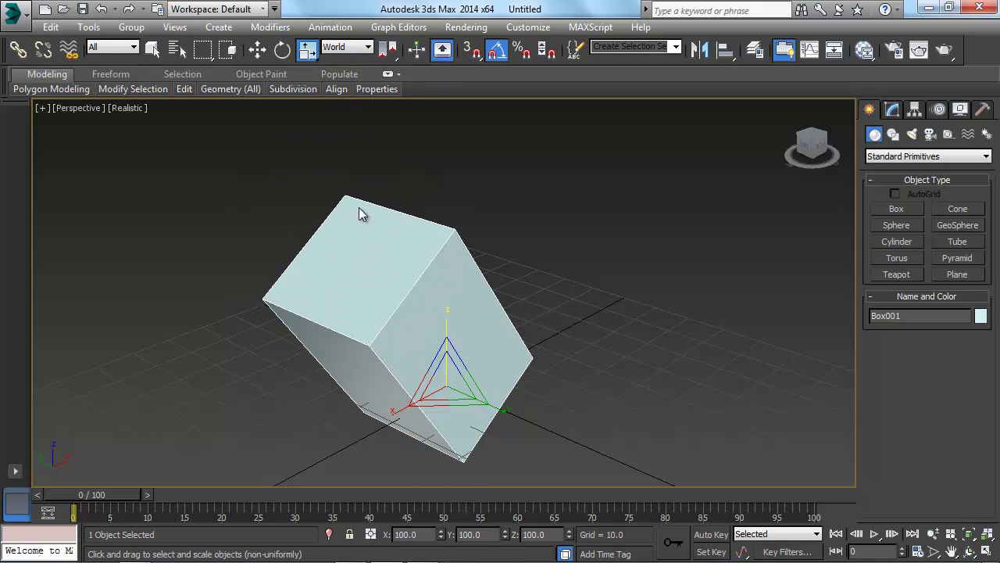
Toggle between rotate and scale modes, choosing Local coordinates for rotation
click(283, 50)
click(346, 47)
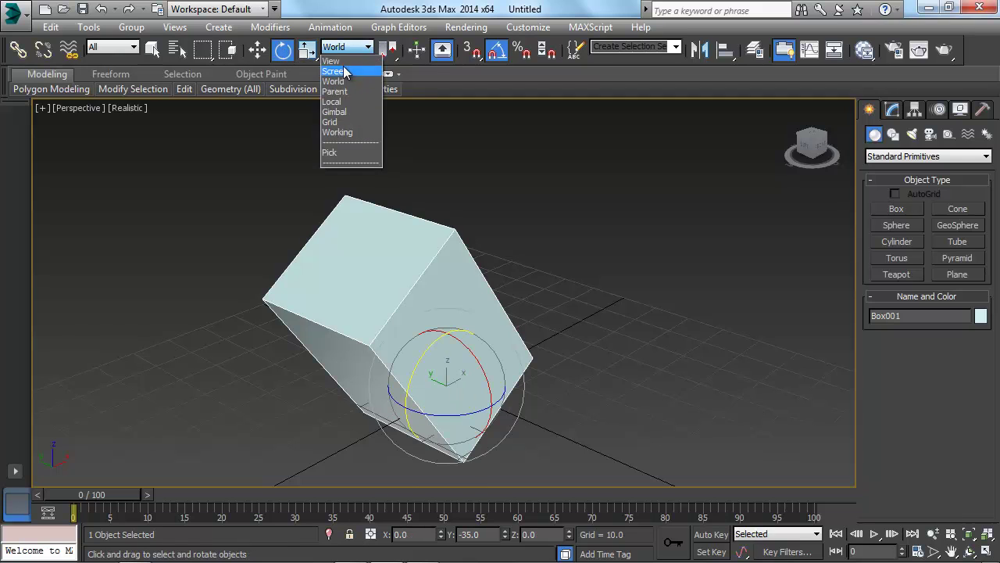
click(341, 101)
click(307, 50)
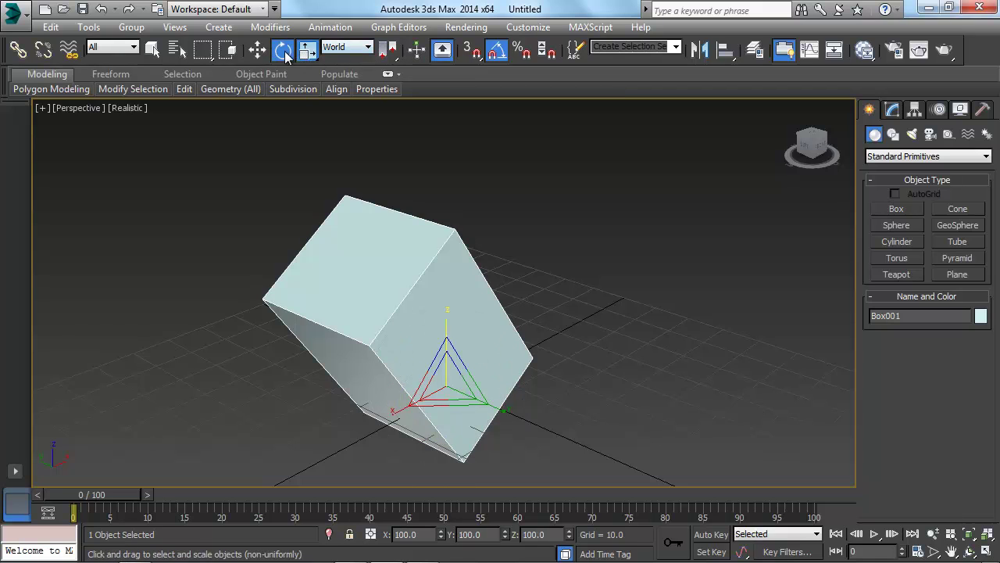
click(284, 52)
click(307, 50)
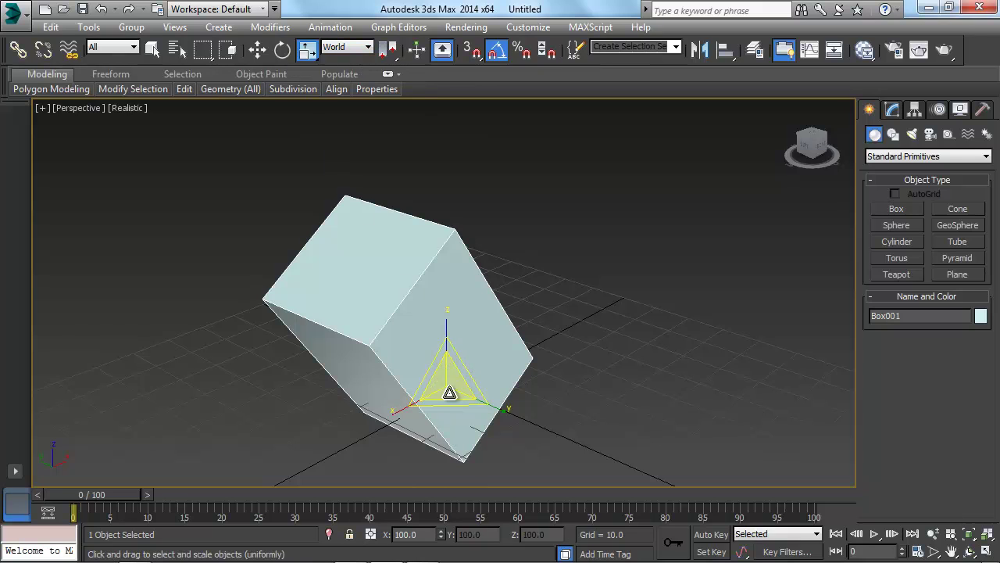
Set the reference coordinates to World and switch to Select and Move
click(283, 51)
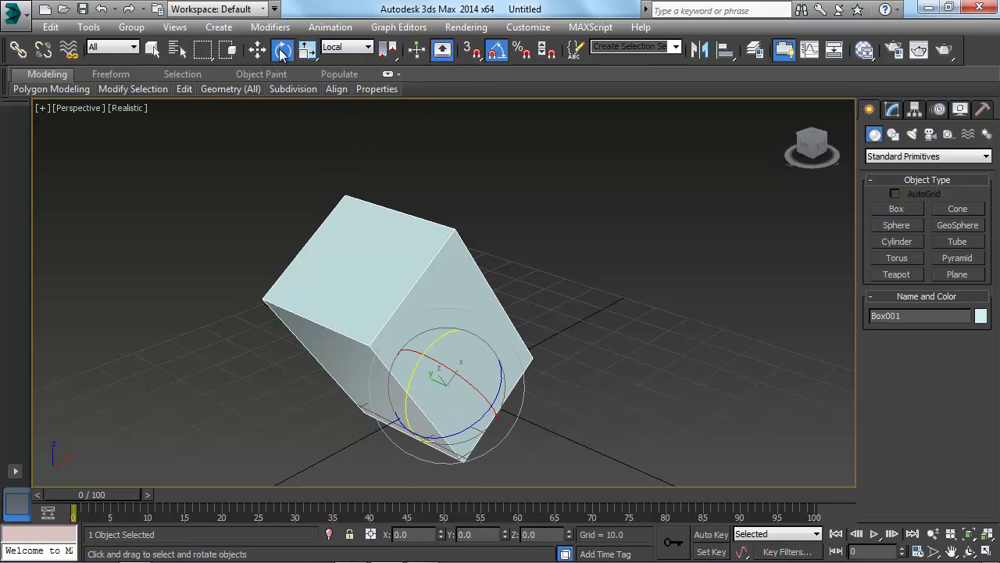
click(351, 48)
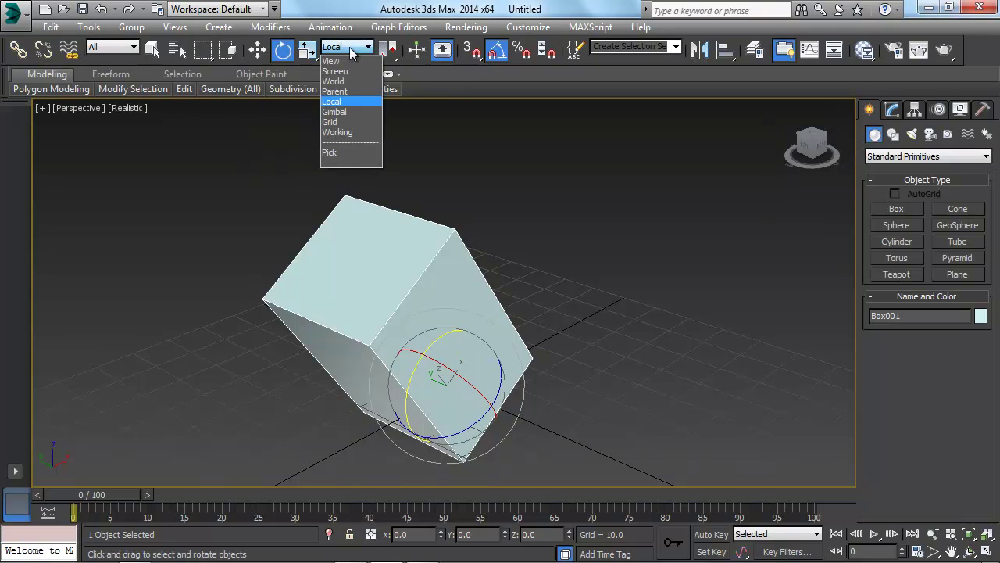
click(307, 51)
click(307, 51)
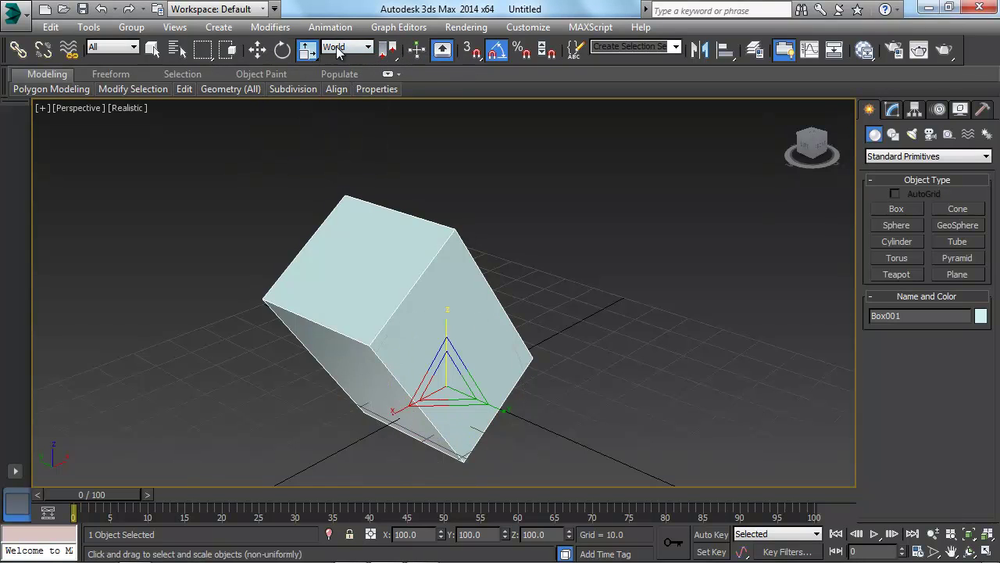
click(348, 49)
click(346, 82)
key(w)
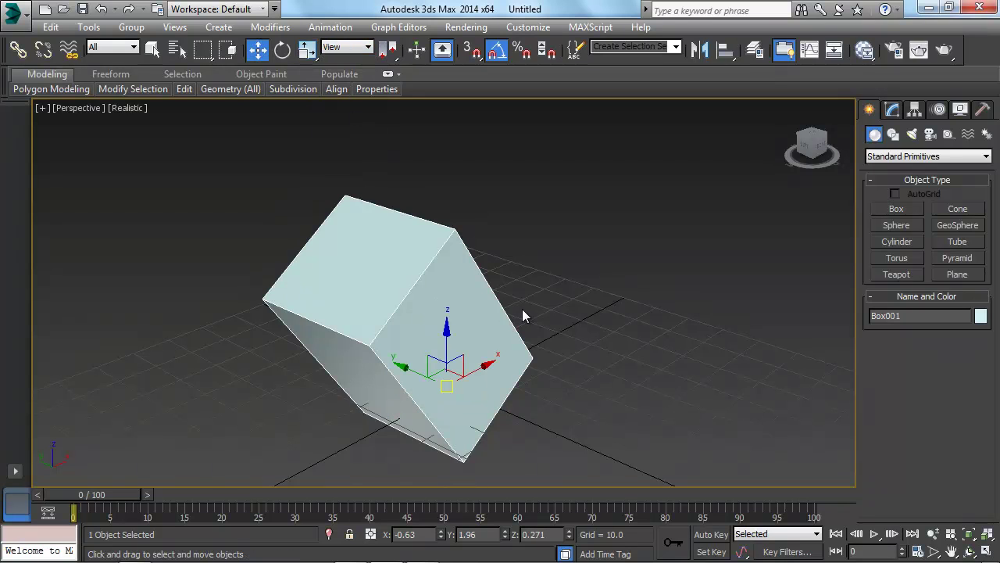